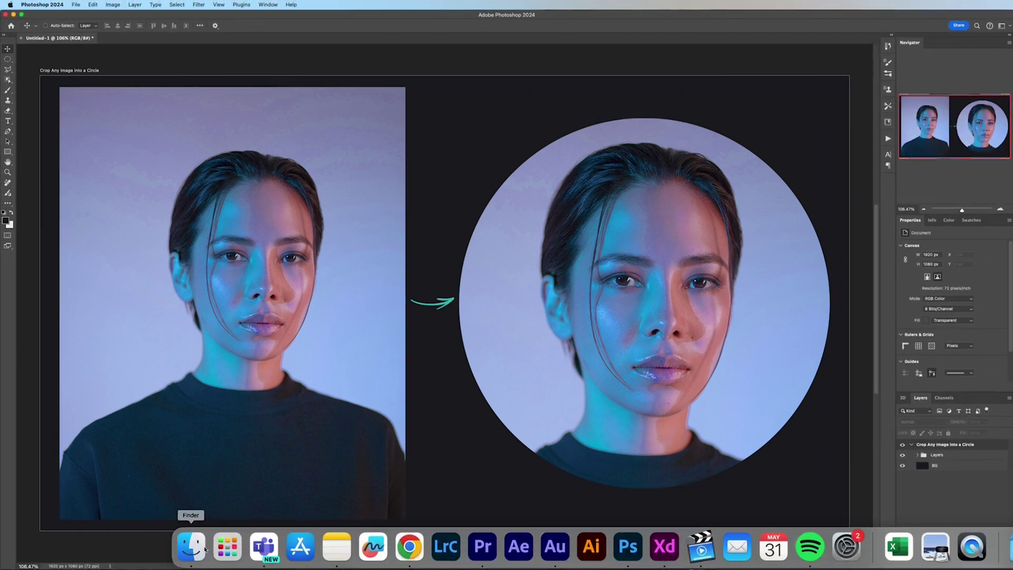
Open the portrait JPG from the Tutorial Image folder in Finder with Adobe Photoshop 2024.
click(190, 549)
right_click(422, 160)
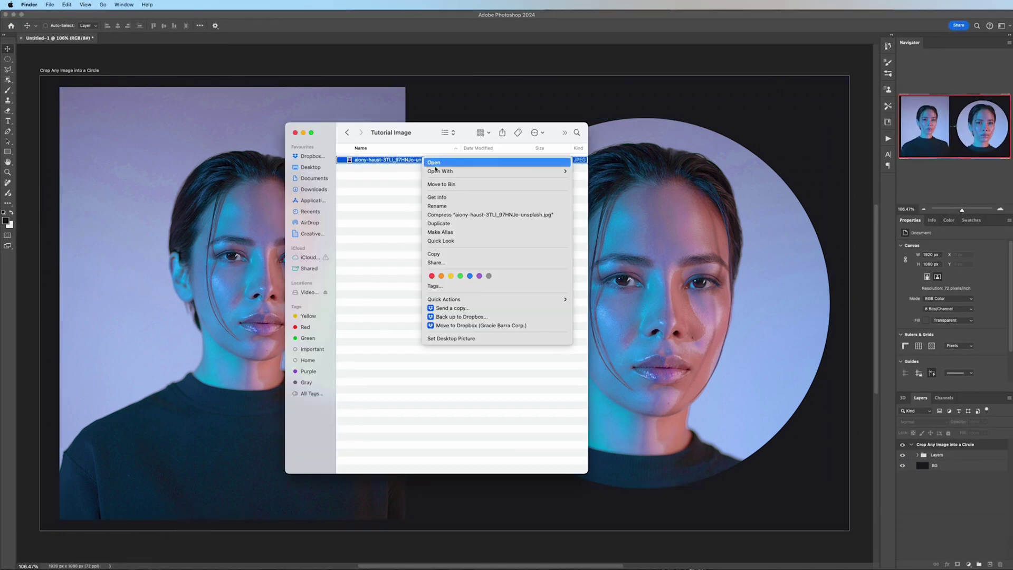
mouse_move(501, 171)
click(590, 203)
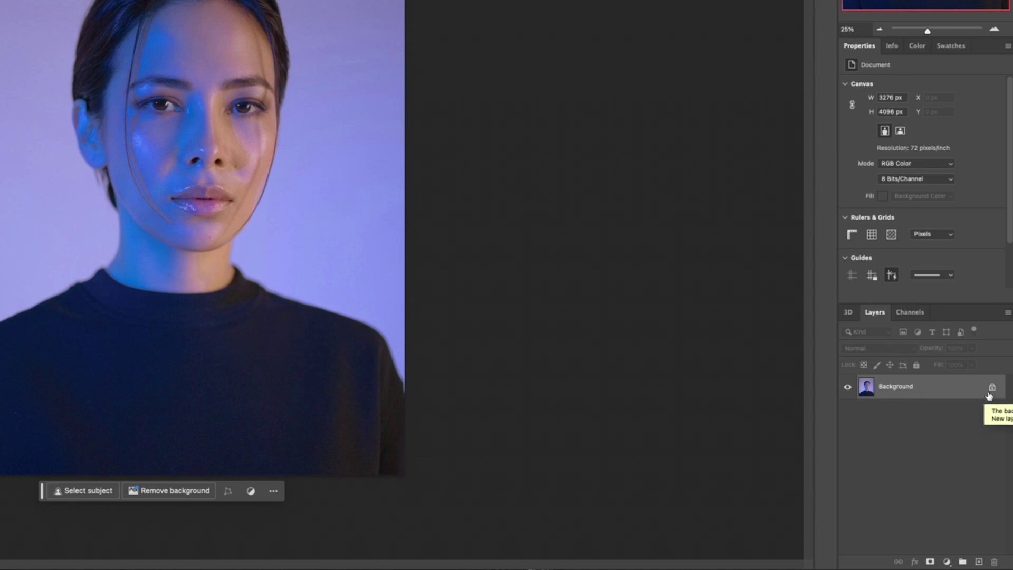
Unlock the portrait's locked Background layer so it becomes editable Layer 0.
click(993, 389)
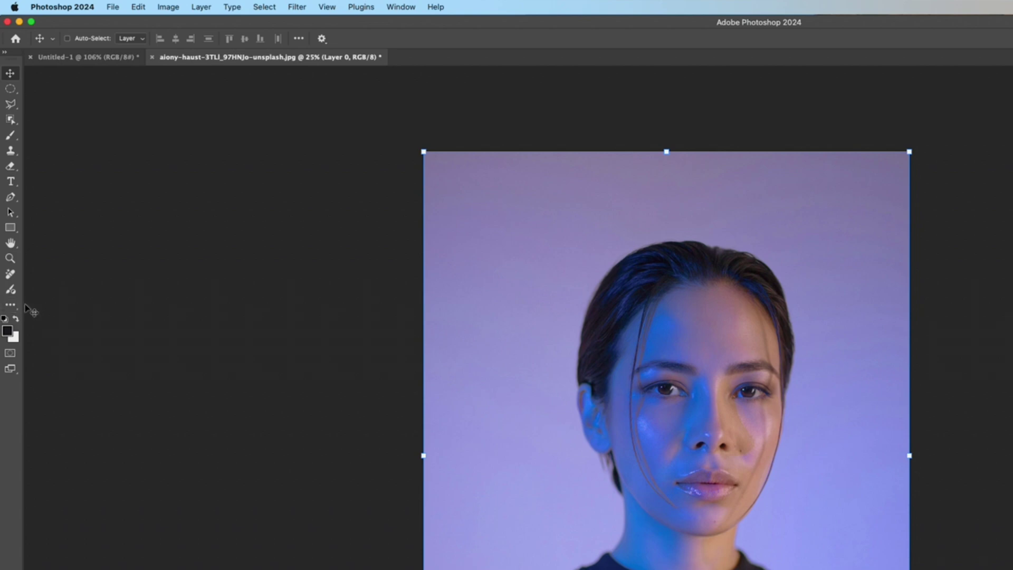
click(10, 305)
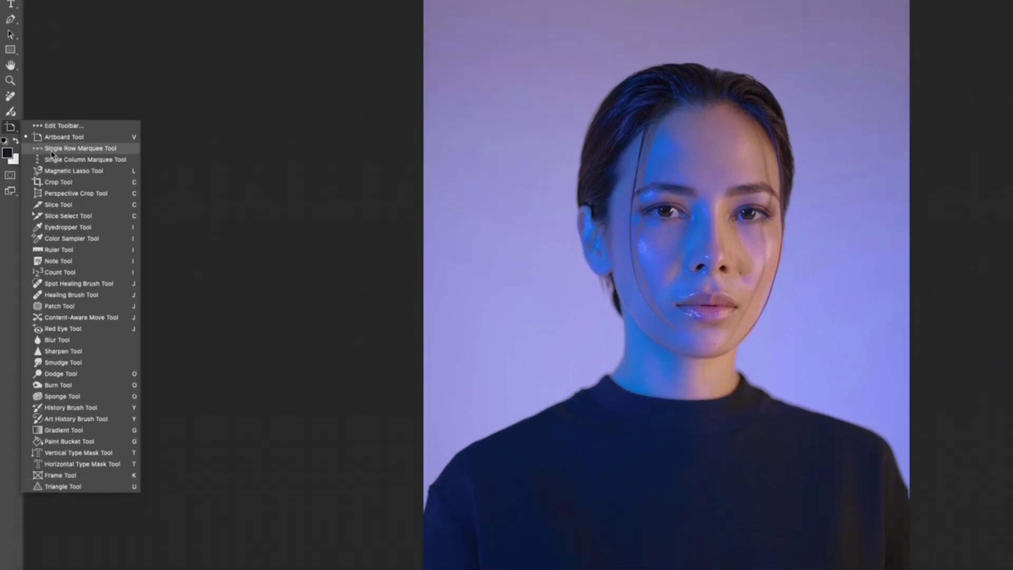
Draw a circular ellipse frame over the woman's face with the Frame Tool.
click(74, 467)
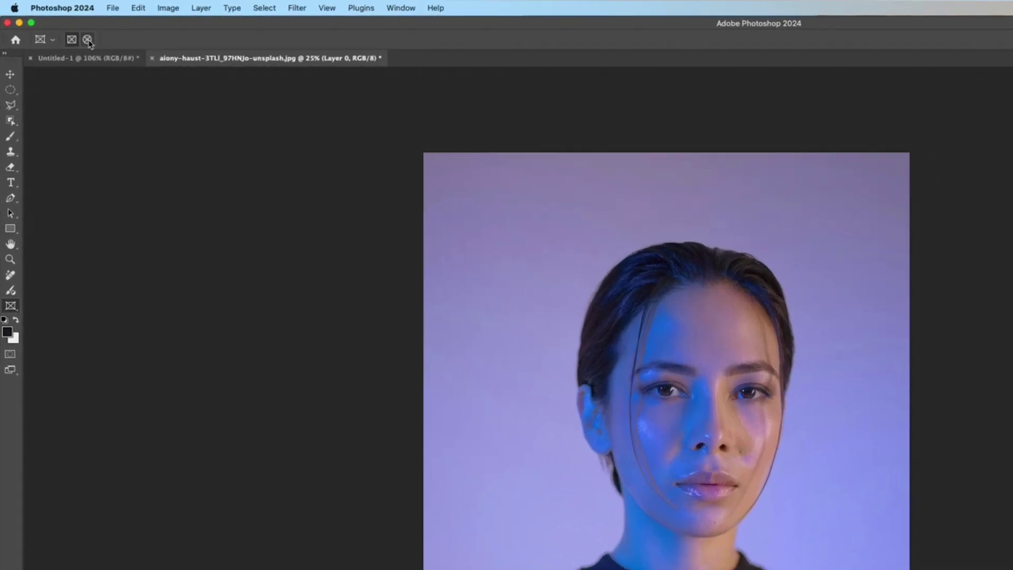
click(88, 40)
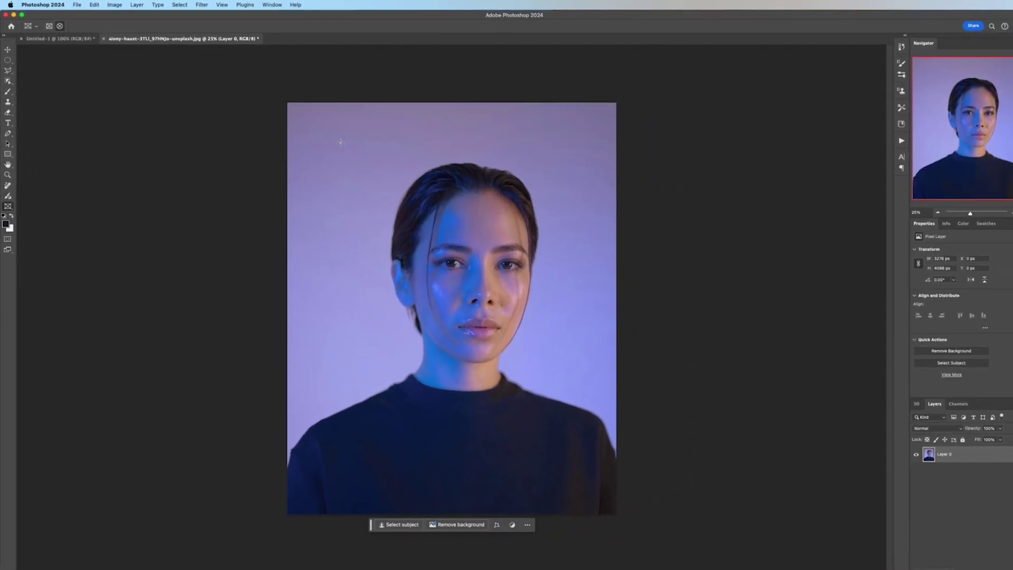
drag(346, 182, 587, 413)
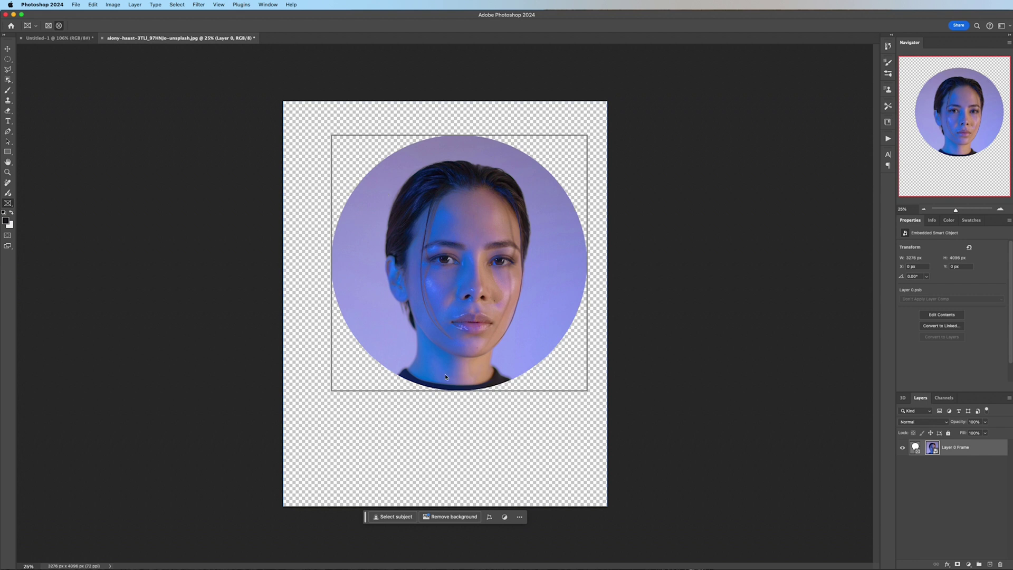
Free-transform the photo inside the circle to about 93% and nudge it up and right.
key(c)
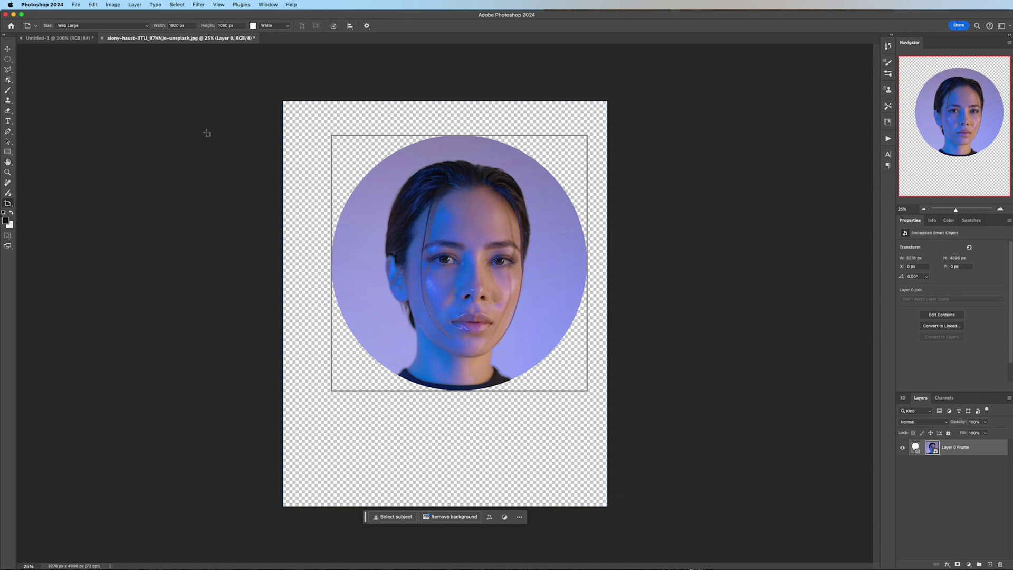
click(7, 49)
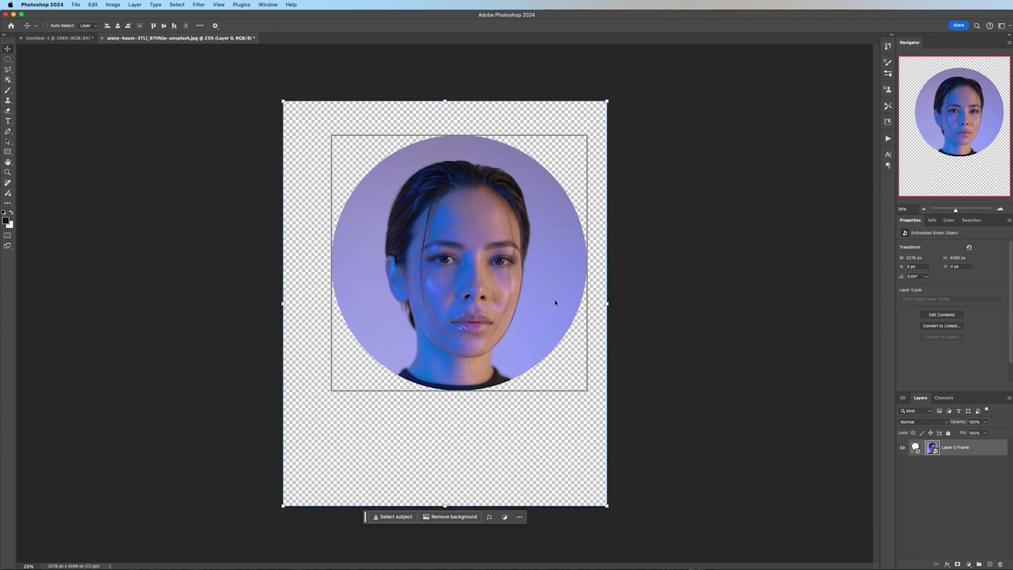
drag(525, 269, 525, 269)
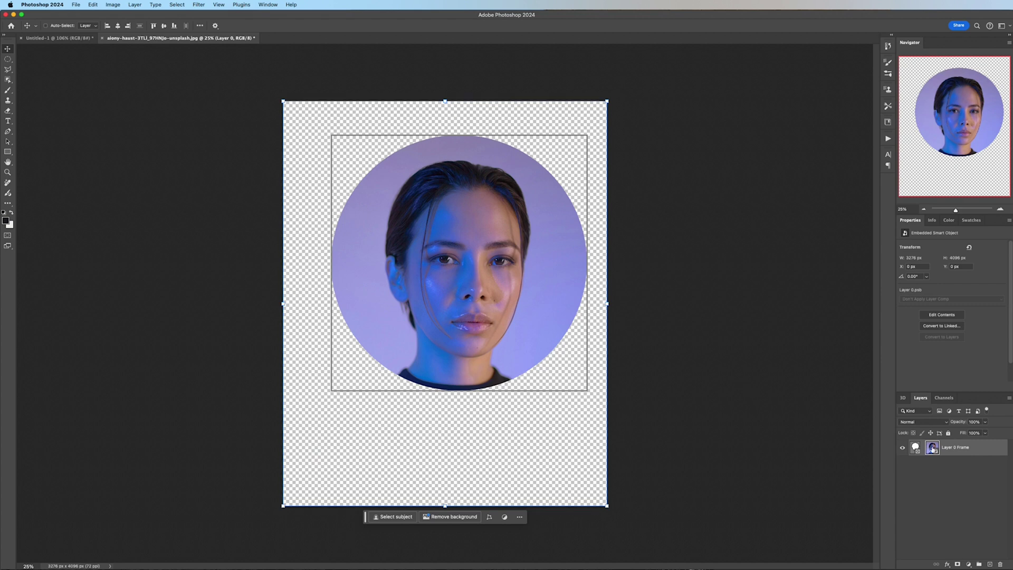
key(super+d)
key(super+t)
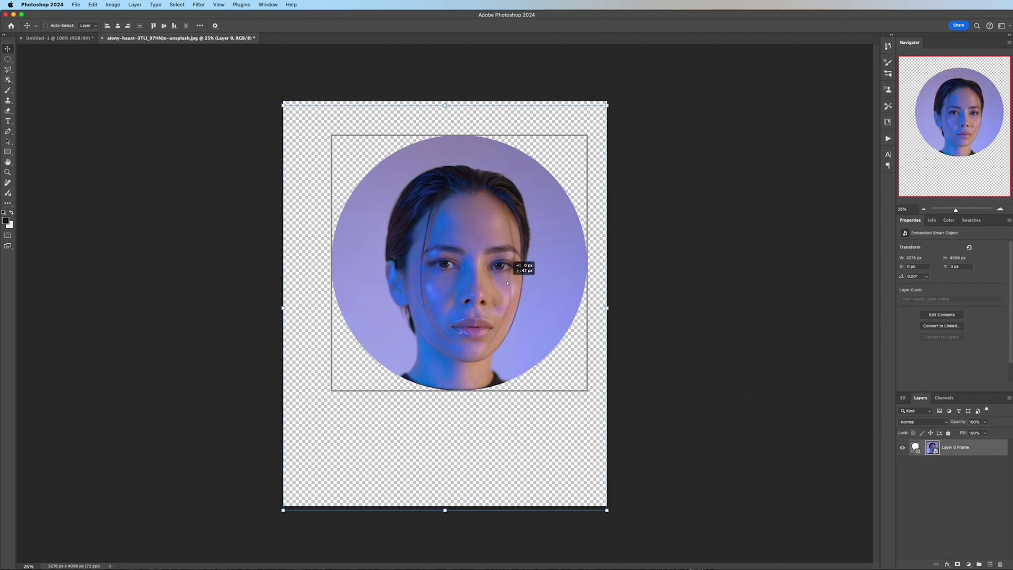
drag(607, 102, 596, 117)
drag(528, 241, 526, 221)
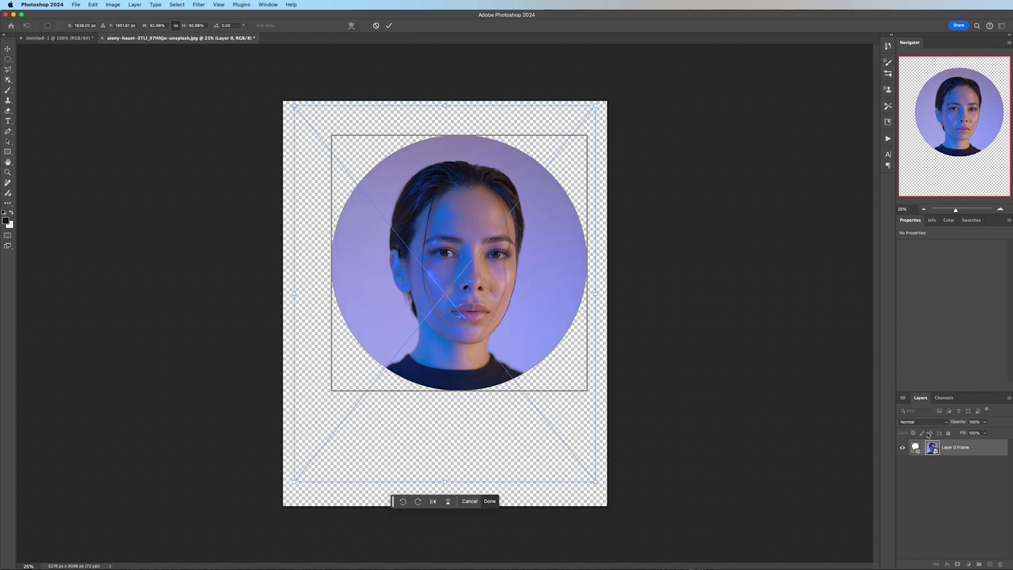
drag(529, 293, 532, 287)
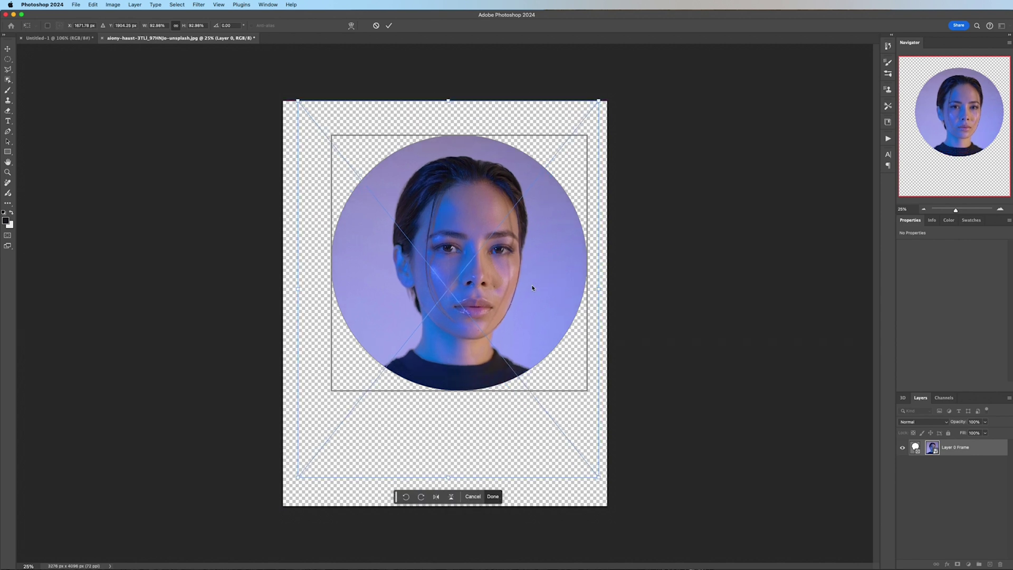
key(Return)
Crop the canvas to a 2585 × 2585 px square tightly around the circular portrait.
key(c)
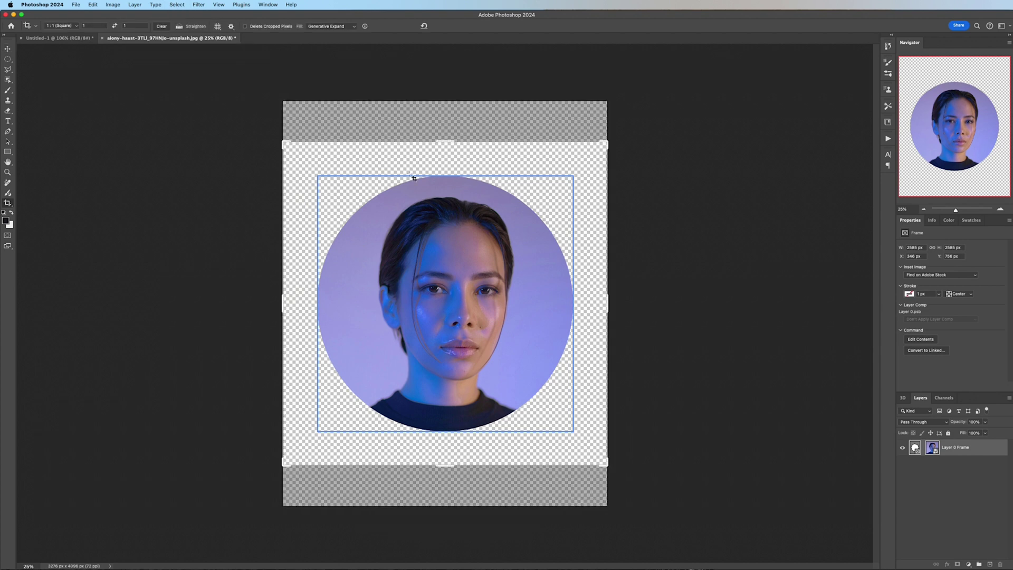
drag(611, 146, 586, 161)
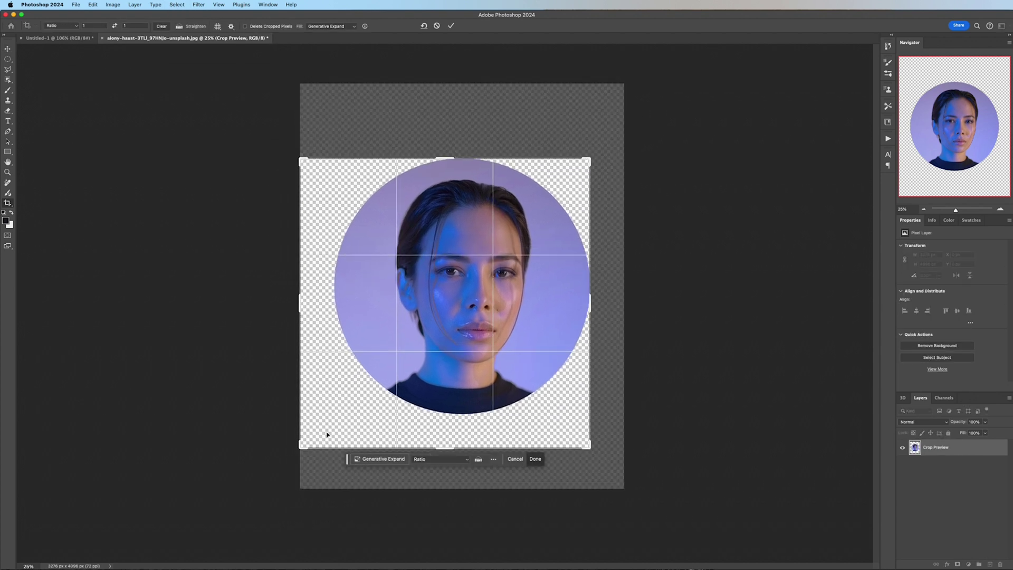
drag(303, 445, 318, 430)
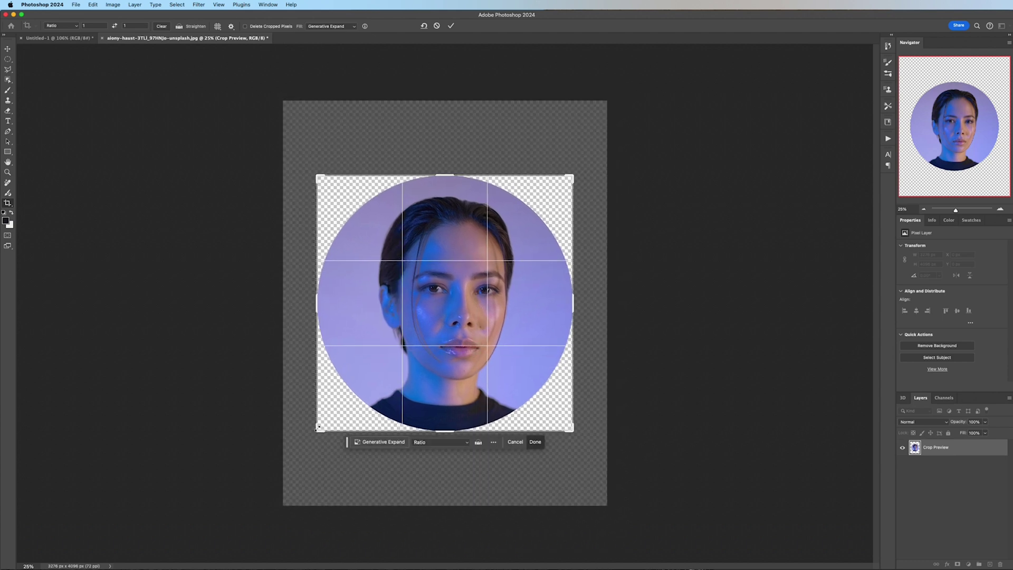
key(Return)
key(v)
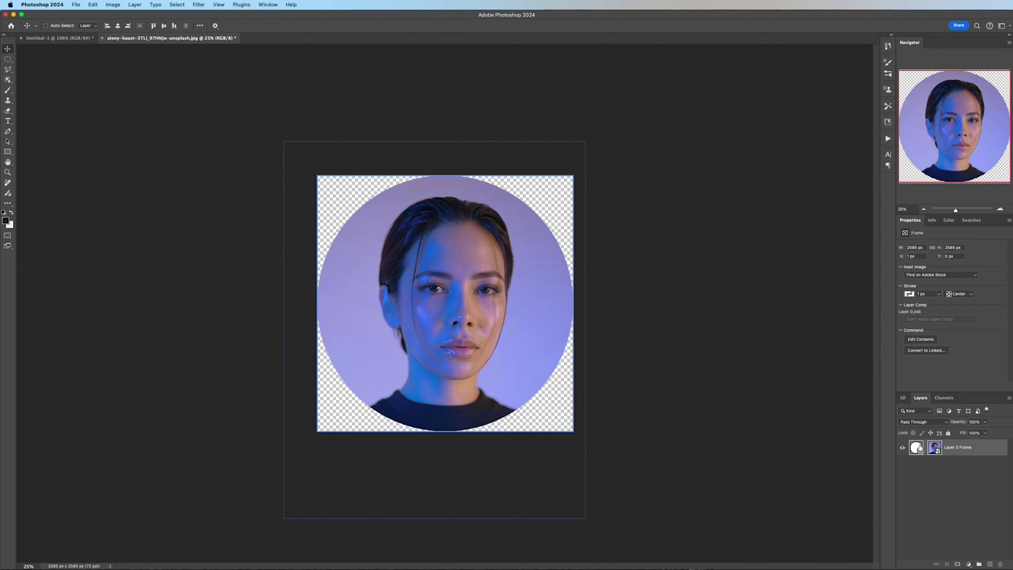
Give the embedded photo a Hue/Saturation layer at Hue −18, save it, and return to the framed document.
click(936, 448)
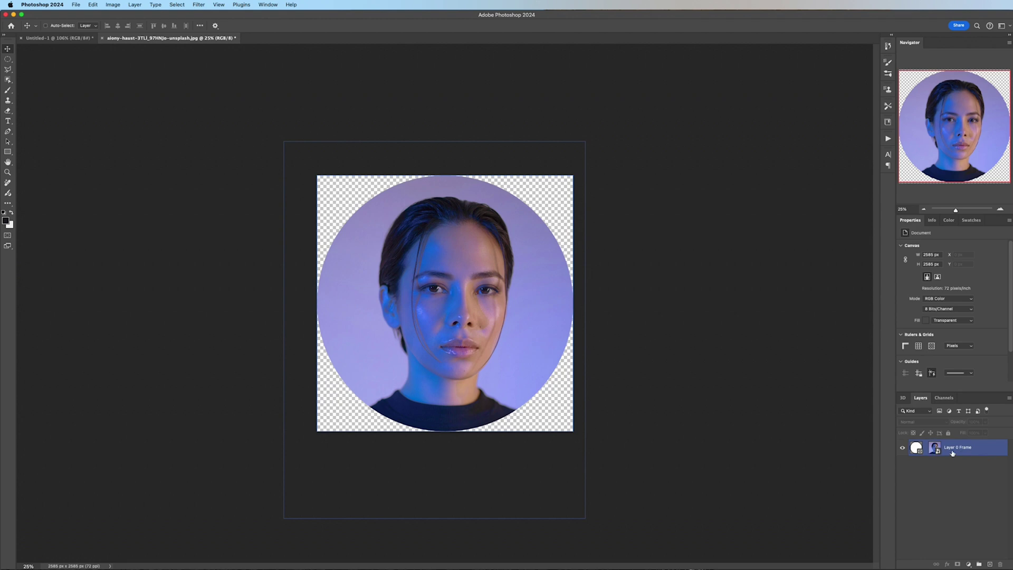
double_click(935, 448)
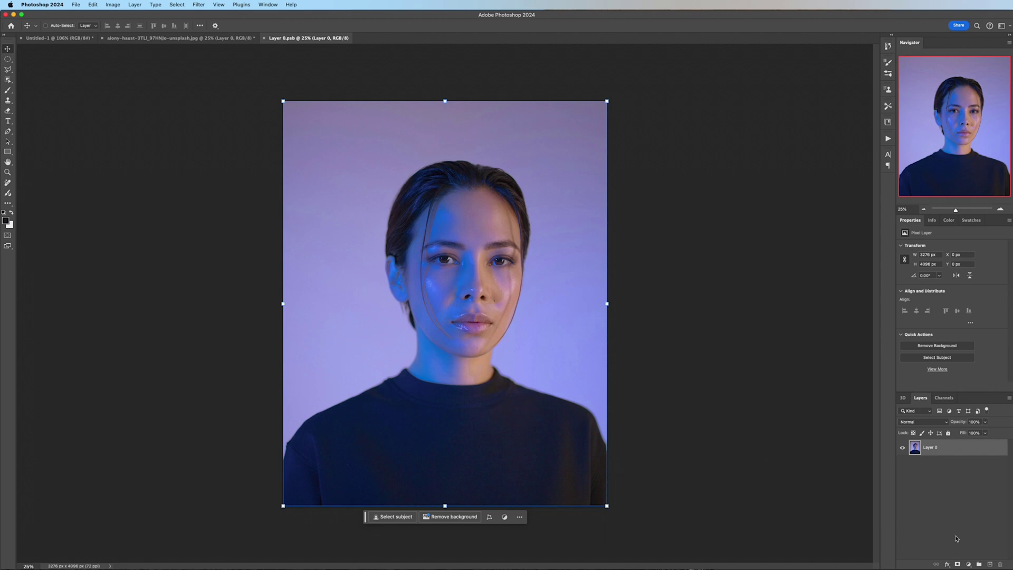
click(968, 564)
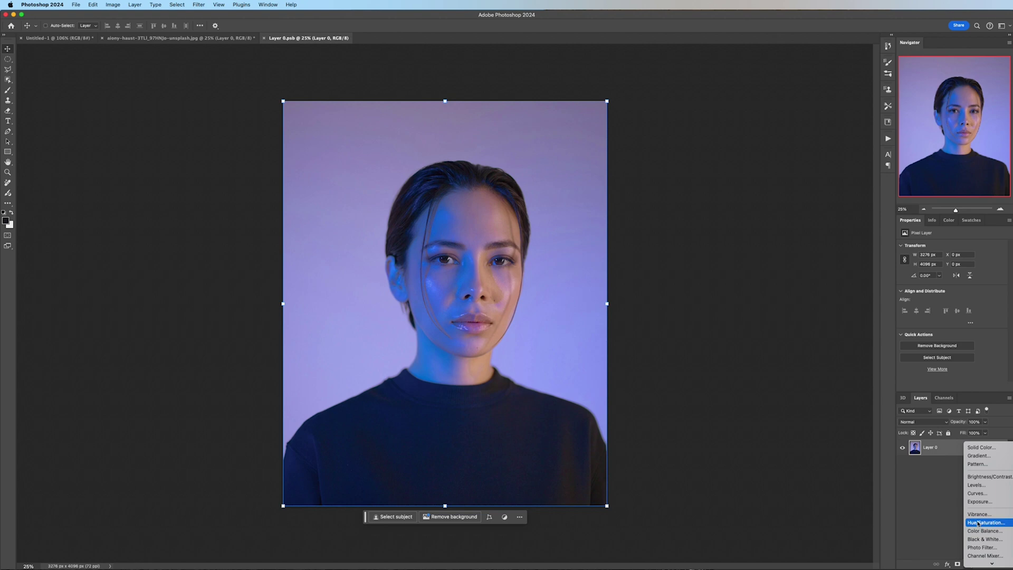
click(978, 524)
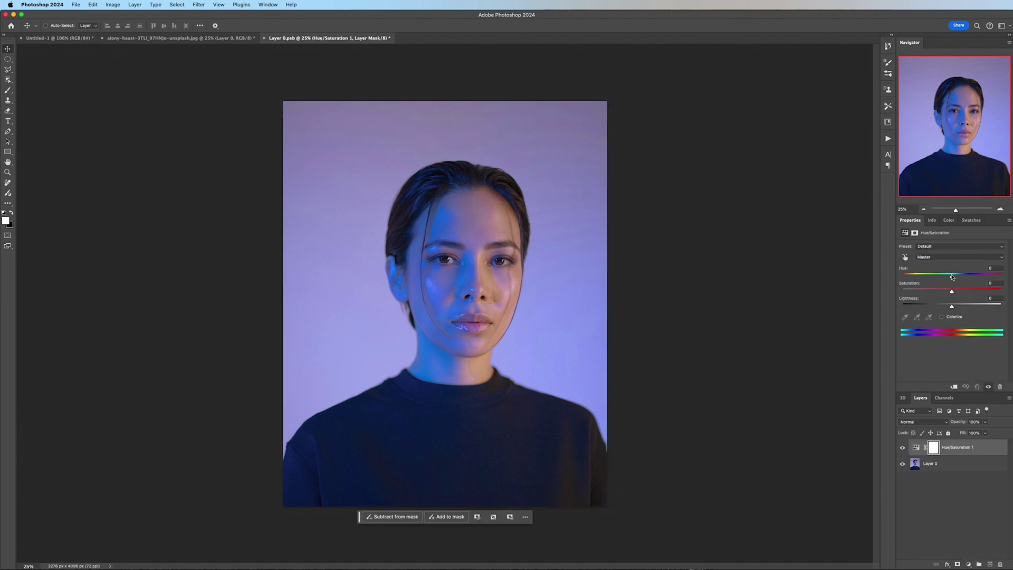
drag(952, 277, 946, 279)
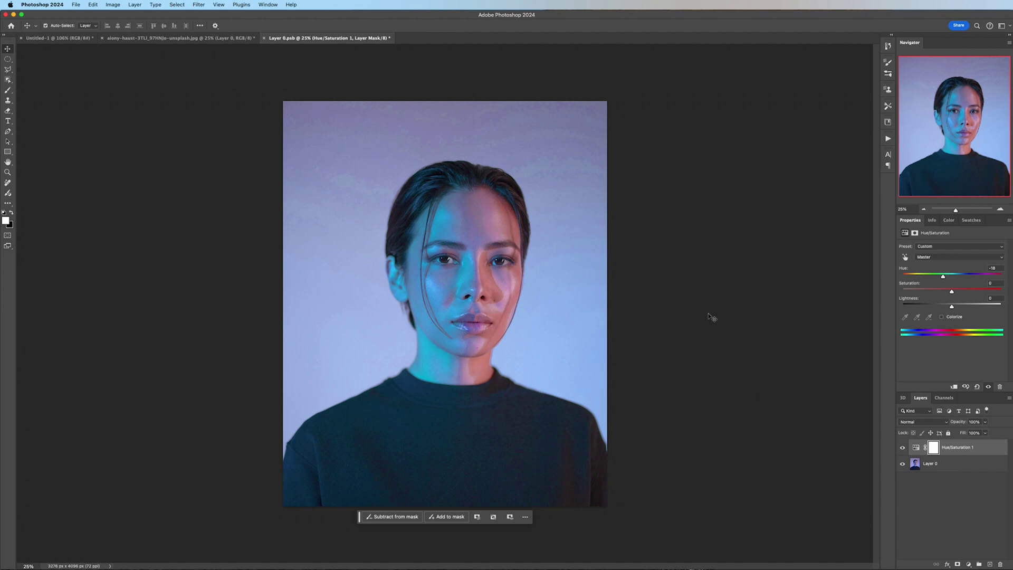
key(super+s)
click(183, 40)
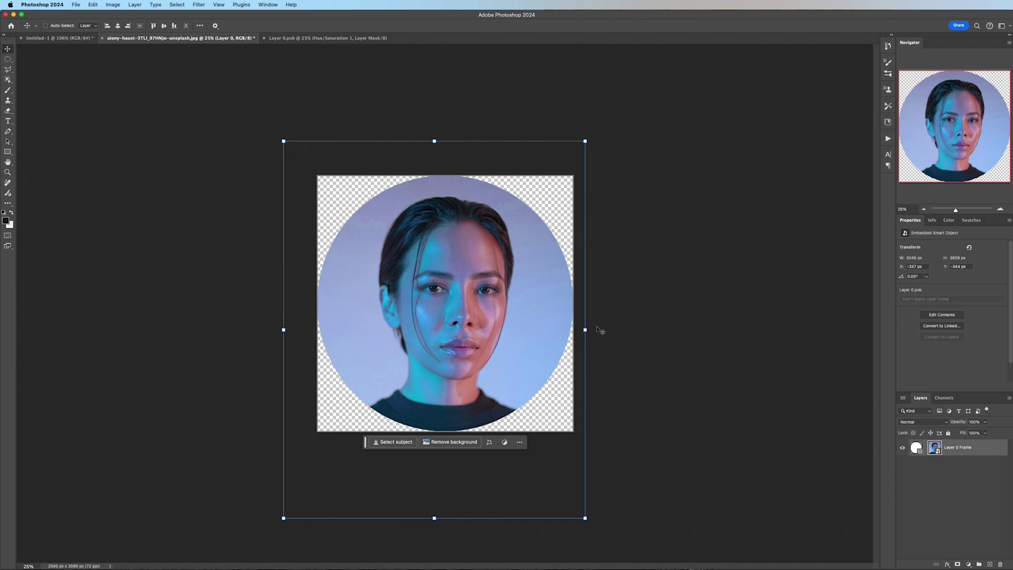
Deselect the layer and bring up the Save for Web (Legacy) export dialog.
click(946, 490)
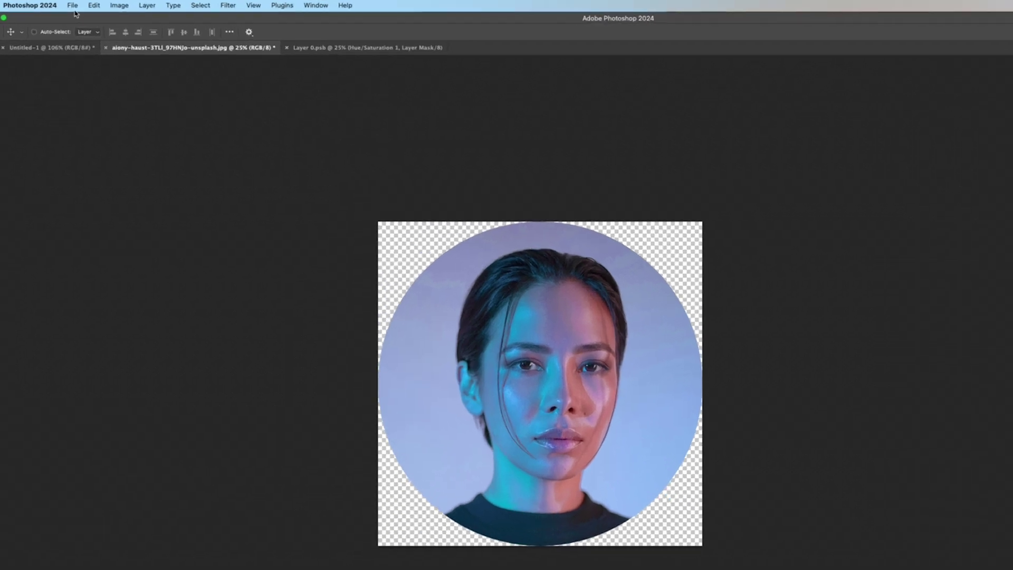
click(76, 5)
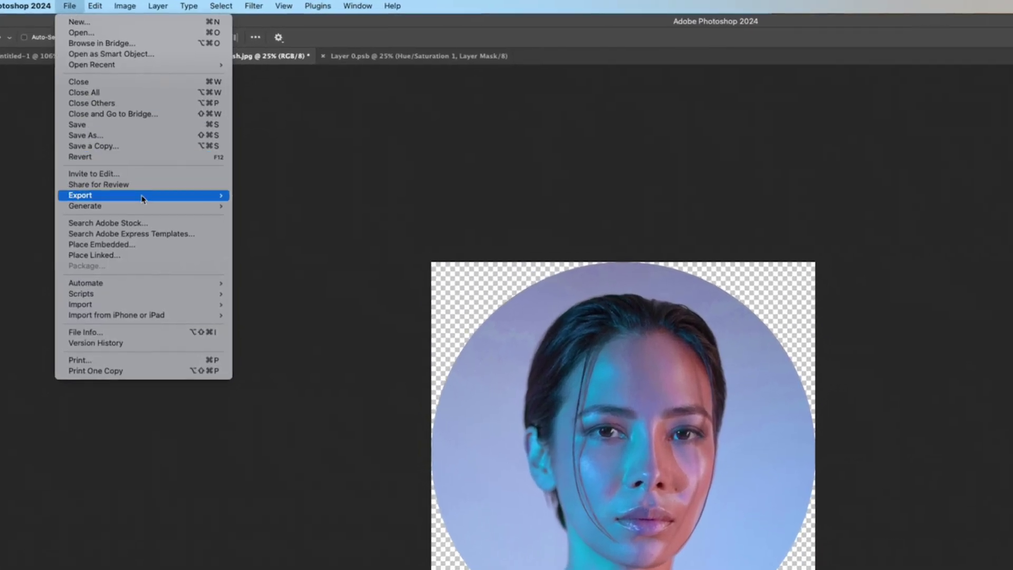
mouse_move(139, 191)
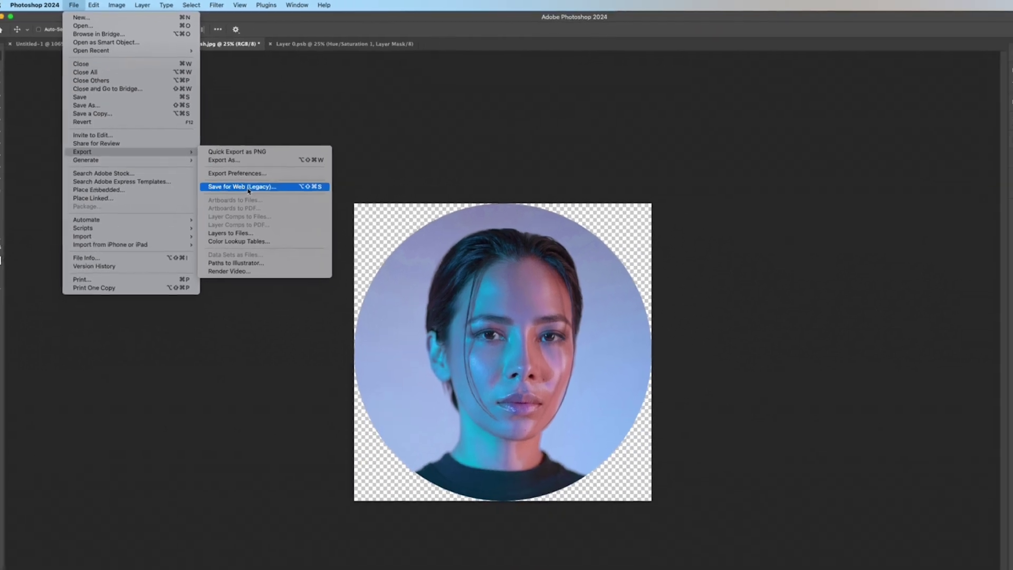
click(291, 241)
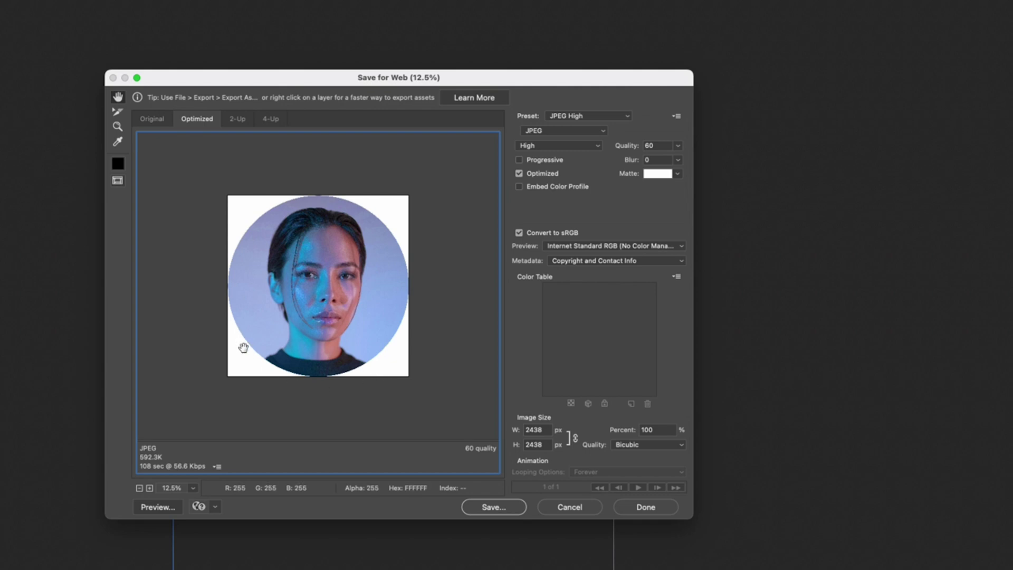
Export the portrait as a transparent PNG-24 named Image.png into the Tutorial Image folder.
click(589, 132)
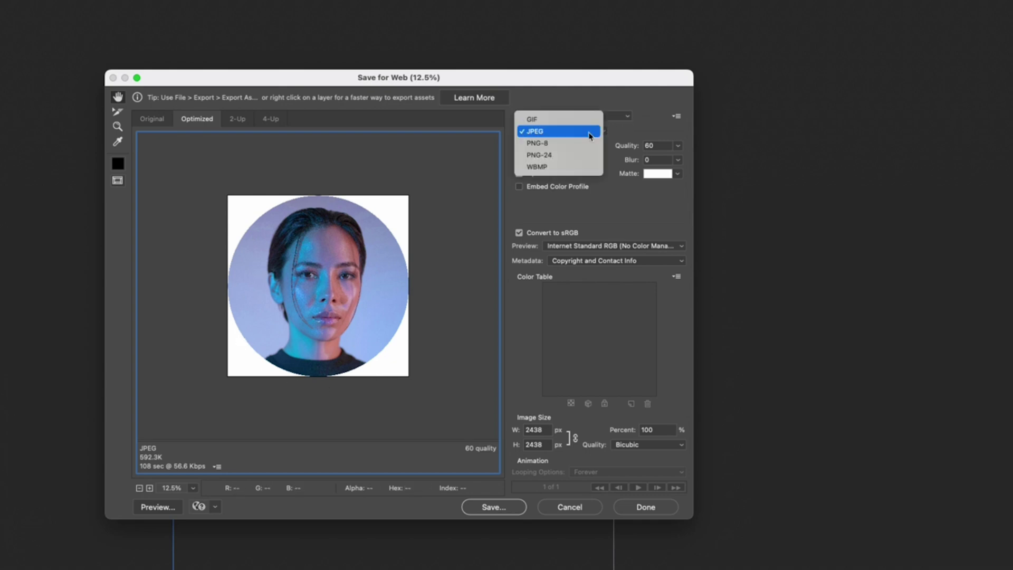
click(579, 156)
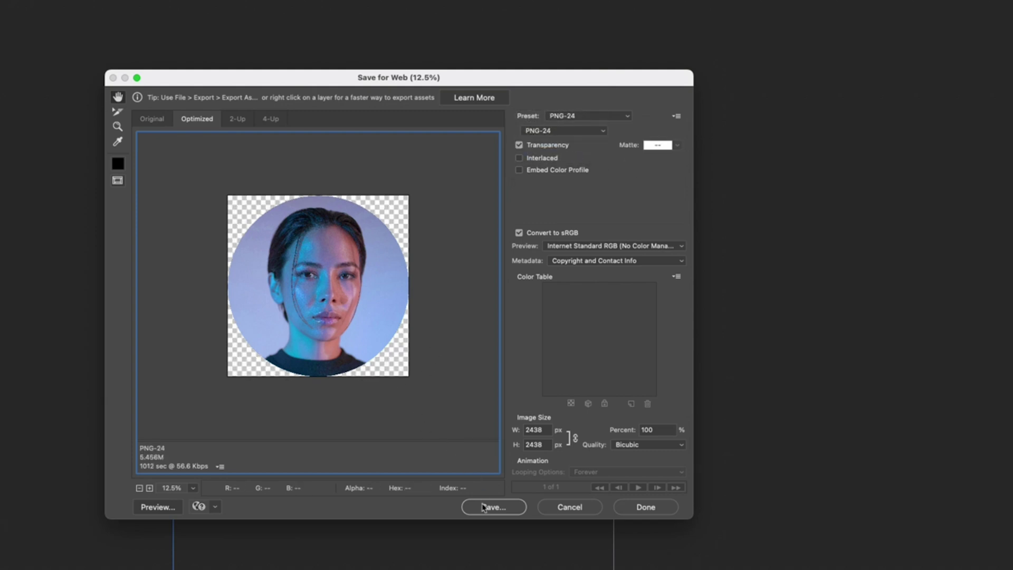
click(484, 508)
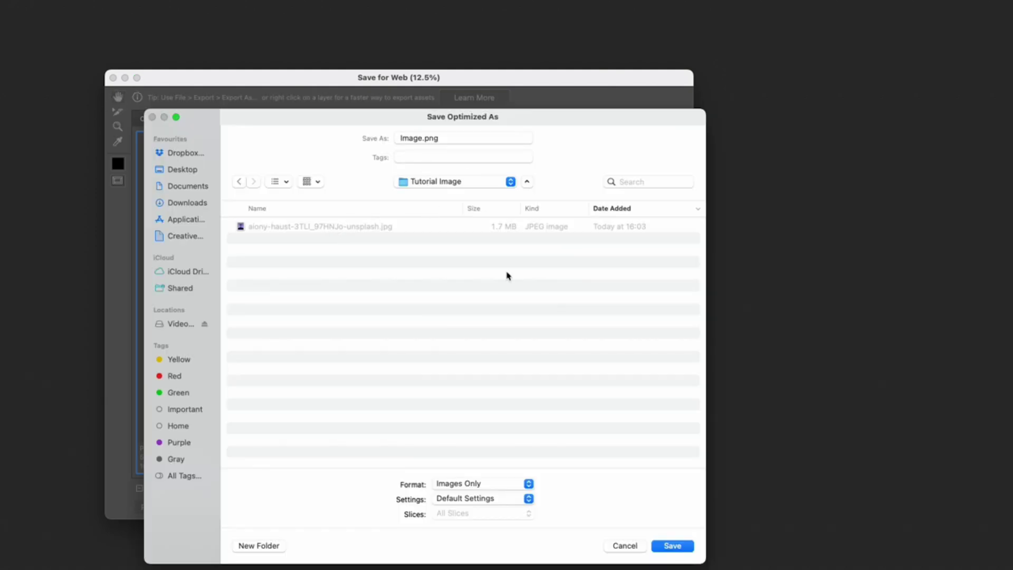
click(672, 546)
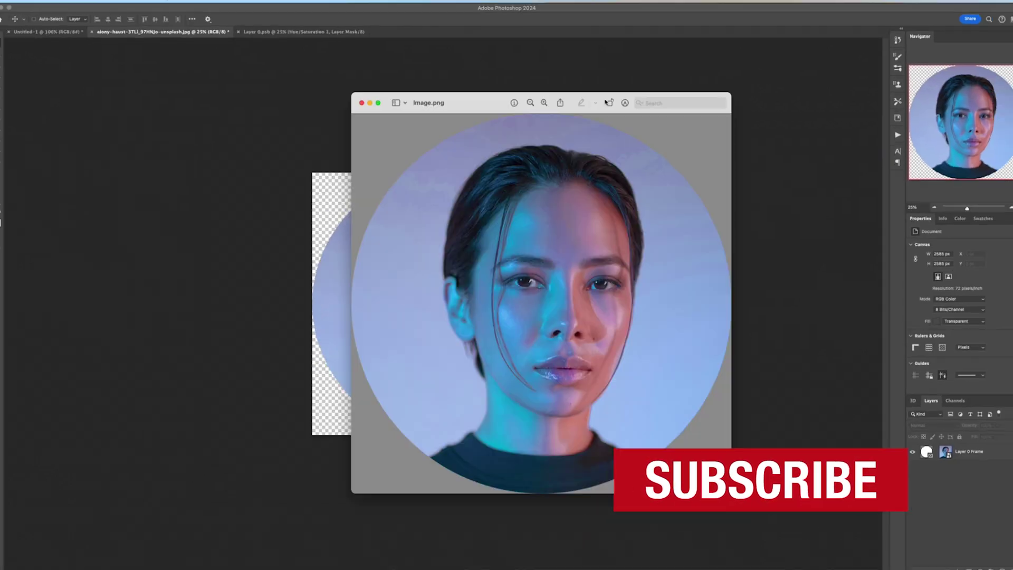
drag(604, 99, 693, 104)
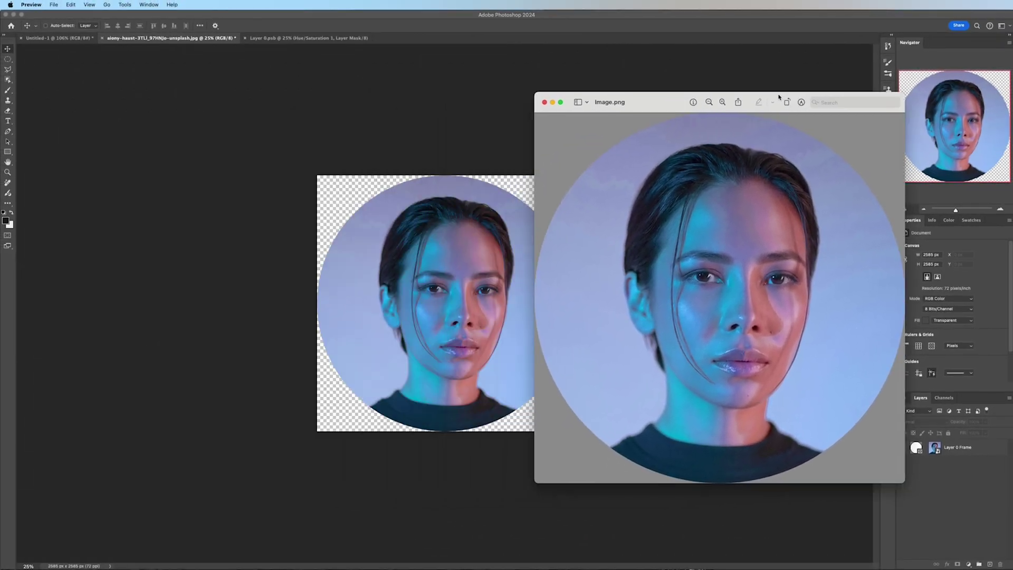
Drag the Image.png Preview window beside the Photoshop canvas for comparison.
drag(778, 97, 850, 106)
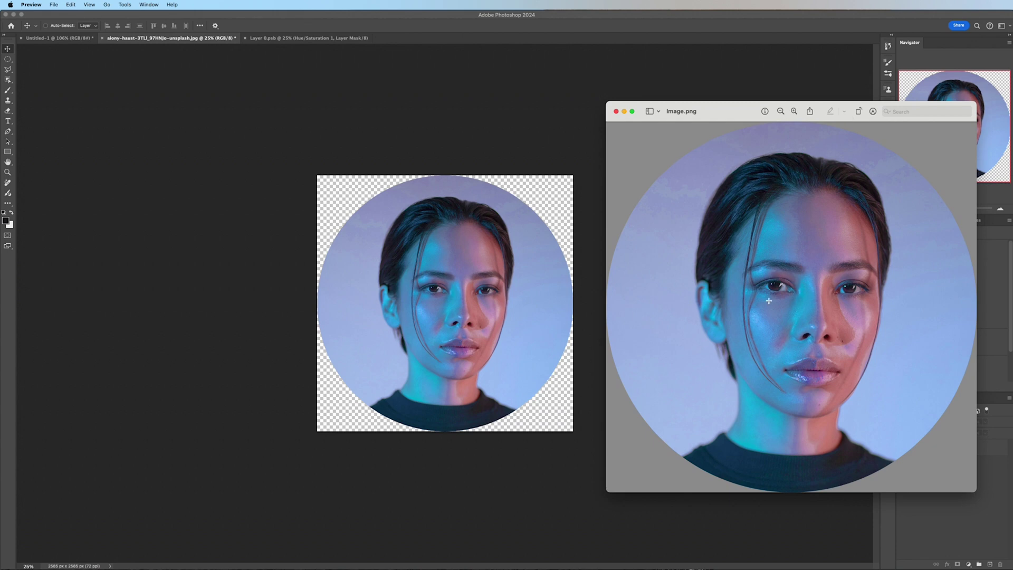